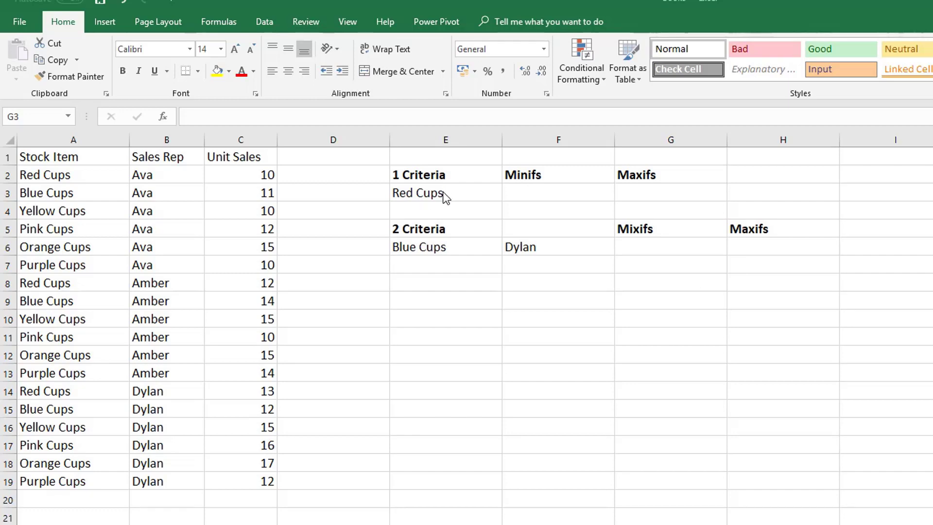
Enter =MINIFS(C2:C19,A2:A19,E3) in F3 to get the lowest Red Cups sale, 10
{"action": "left_click", "coordinate": [522, 192]}
{"action": "type", "text": "=mi"}
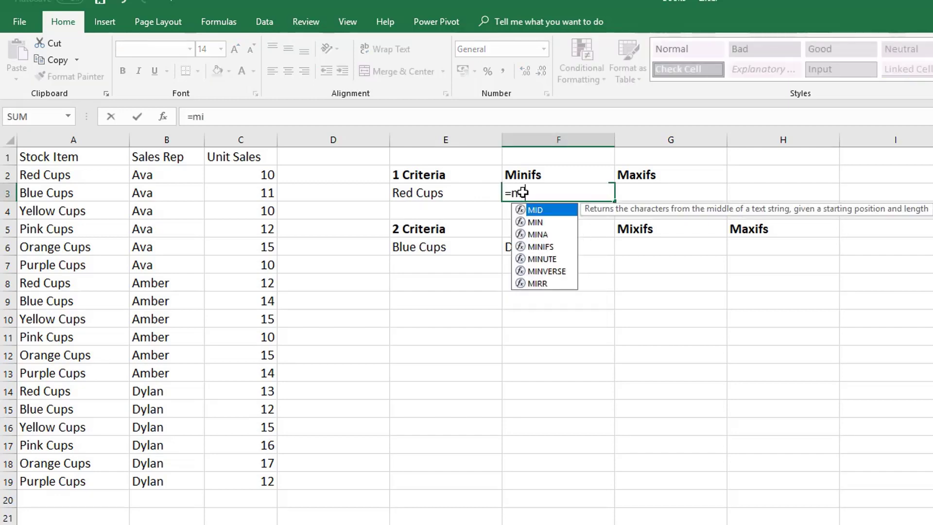
{"action": "key", "text": "Down"}
{"action": "key", "text": "Down"}
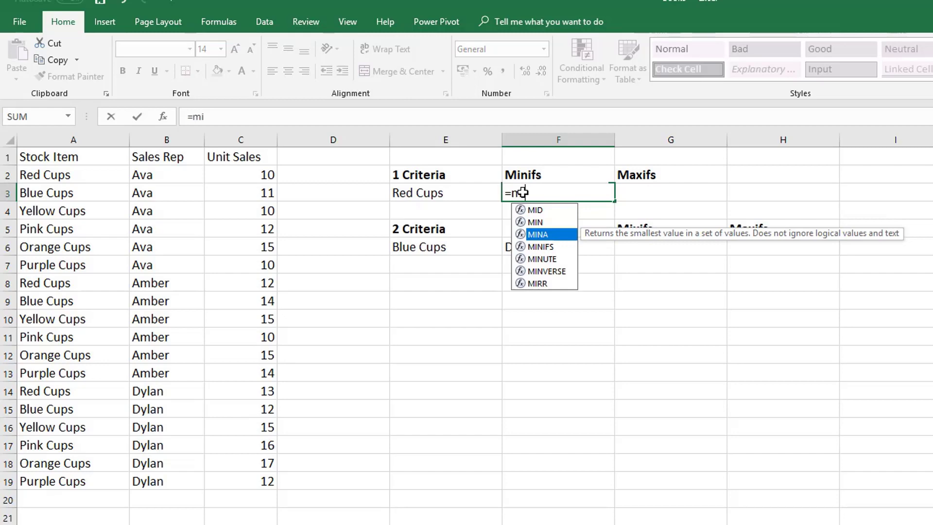
{"action": "key", "text": "Down"}
{"action": "key", "text": "Tab"}
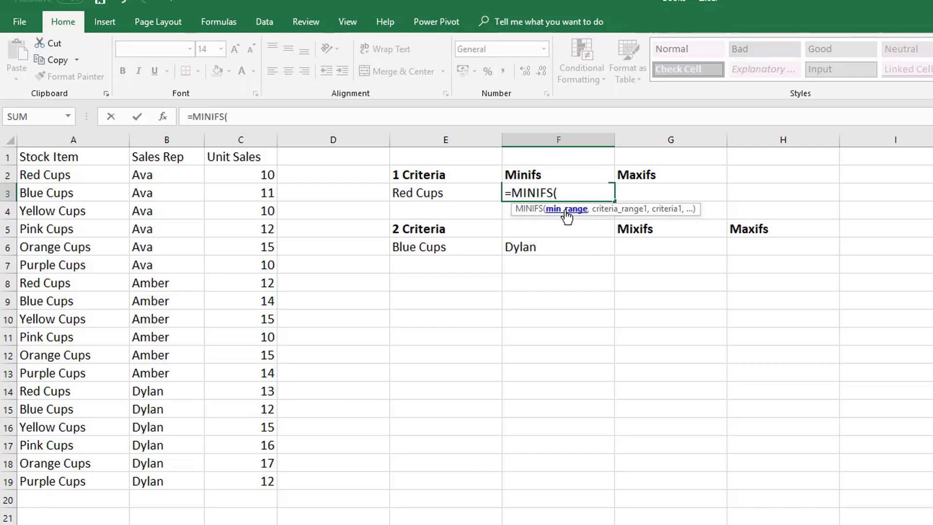
{"action": "left_click_drag", "start_coordinate": [251, 175], "coordinate": [261, 484]}
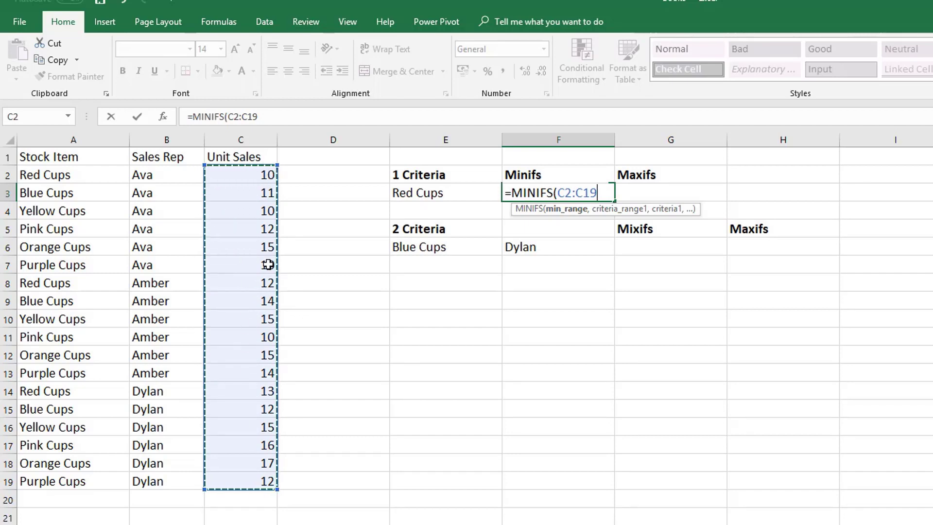
{"action": "type", "text": ","}
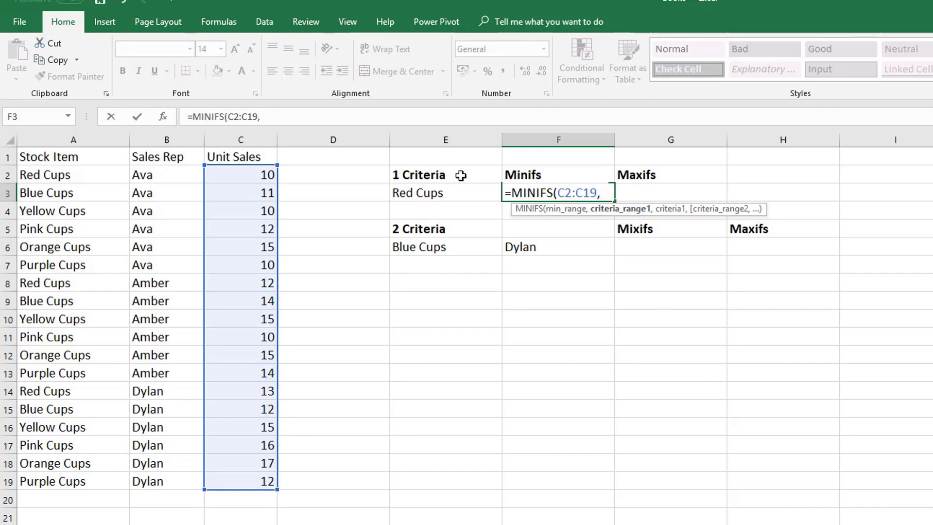
{"action": "left_click_drag", "start_coordinate": [75, 177], "coordinate": [67, 481]}
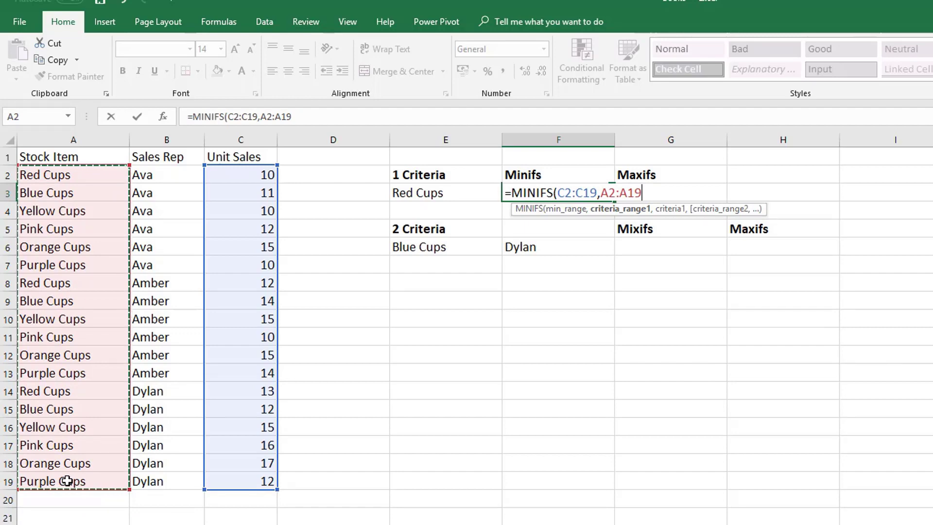
{"action": "type", "text": ","}
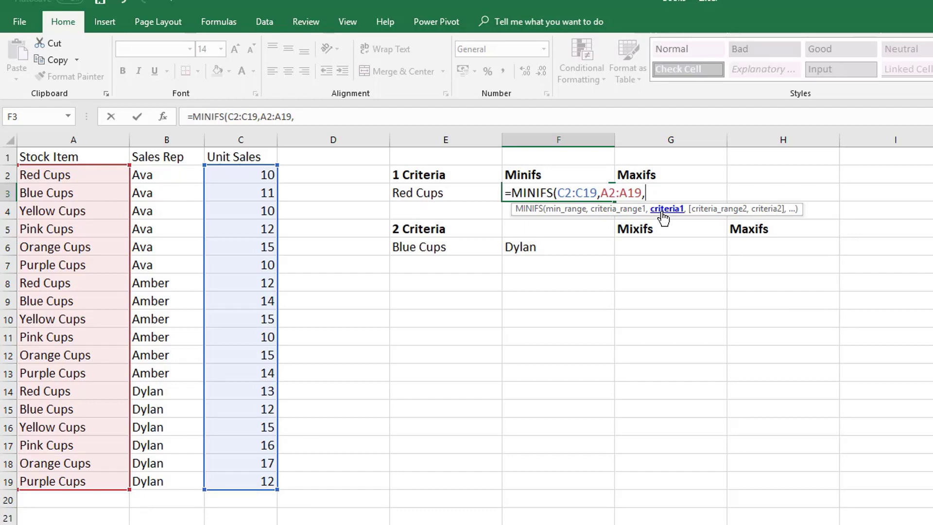
{"action": "left_click", "coordinate": [440, 193]}
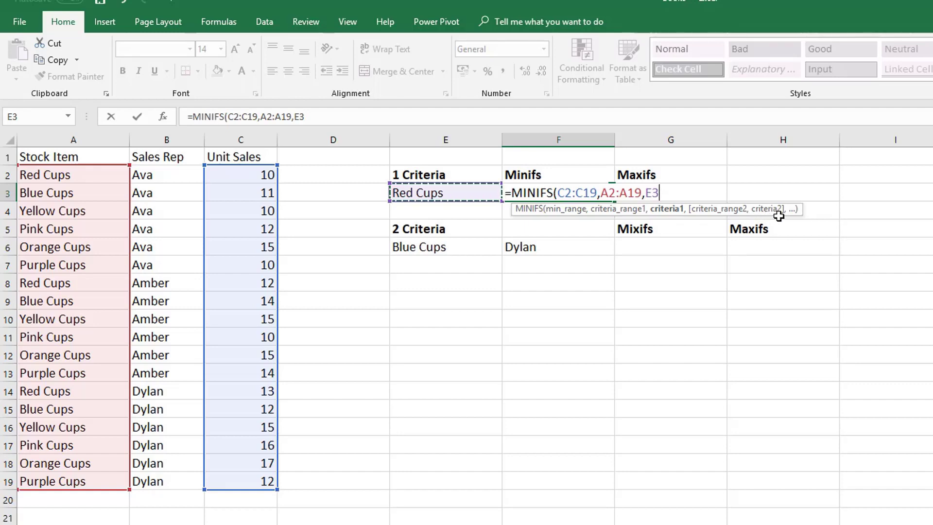
{"action": "type", "text": ")"}
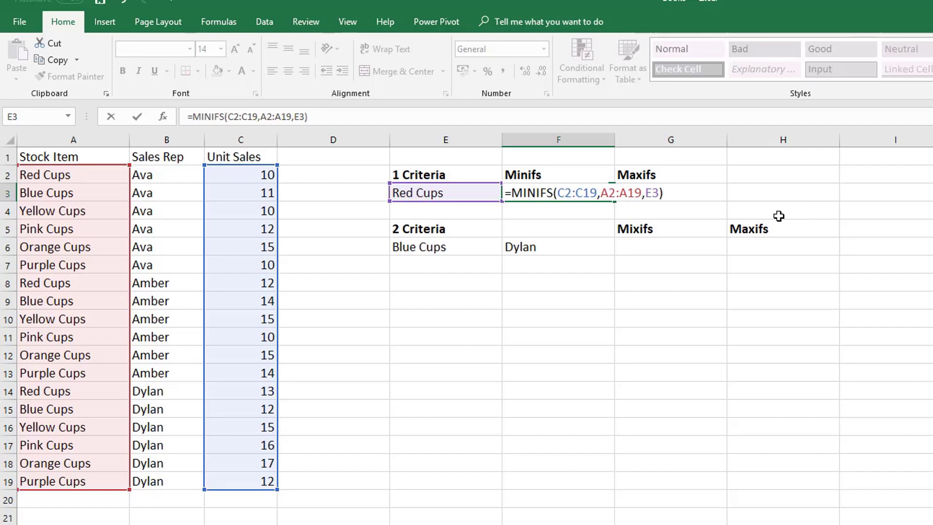
{"action": "key", "text": "Return"}
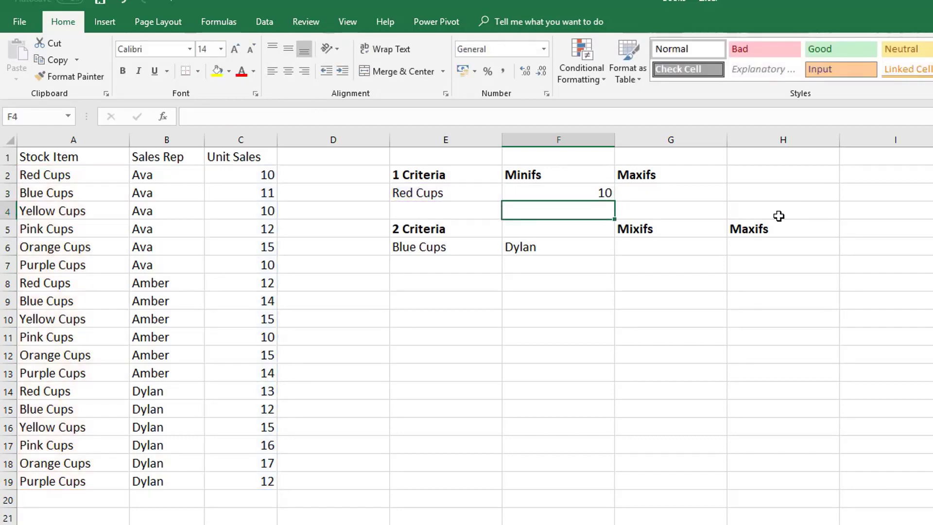
Check the criterion E3, the F3 formula and a Red Cups data row
{"action": "left_click", "coordinate": [451, 192]}
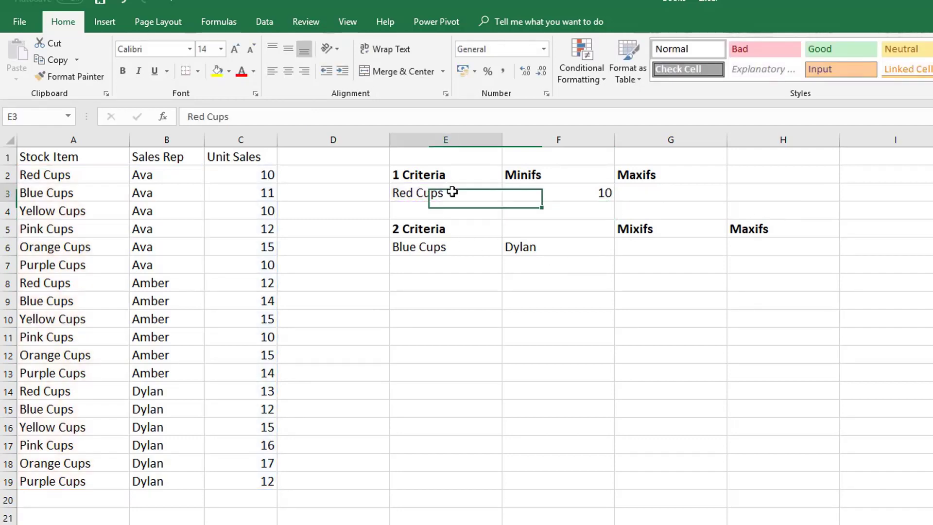
{"action": "left_click", "coordinate": [554, 199]}
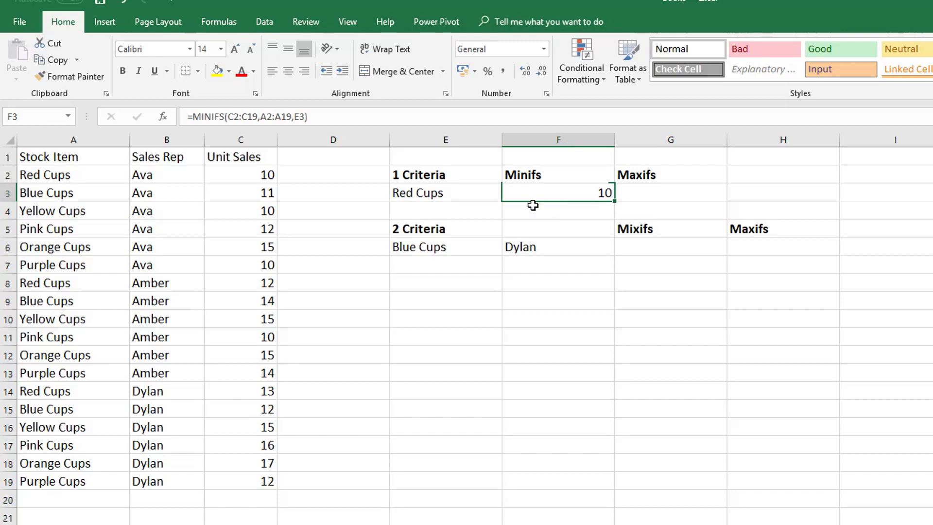
{"action": "left_click", "coordinate": [70, 390]}
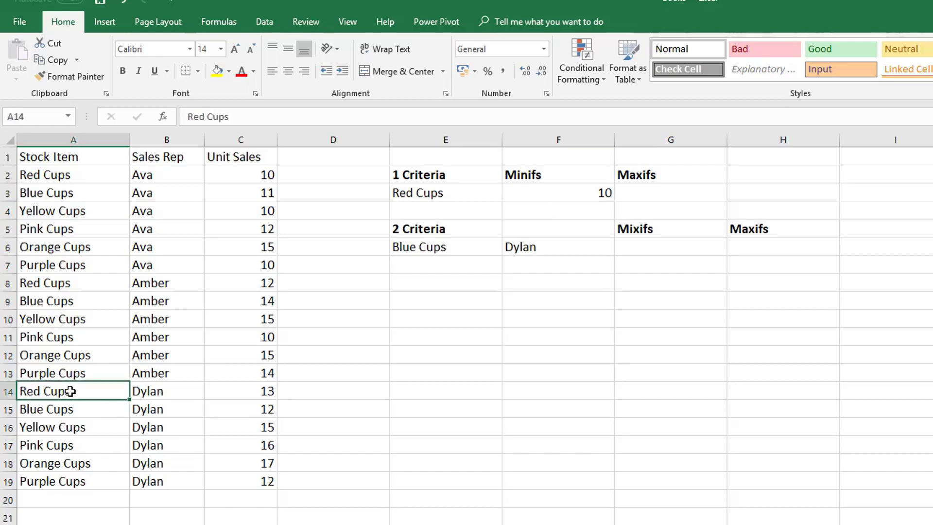
Enter =MAXIFS(C2:C19,A2:A19,E3) in G3, returning 13 for Red Cups
{"action": "left_click", "coordinate": [673, 196]}
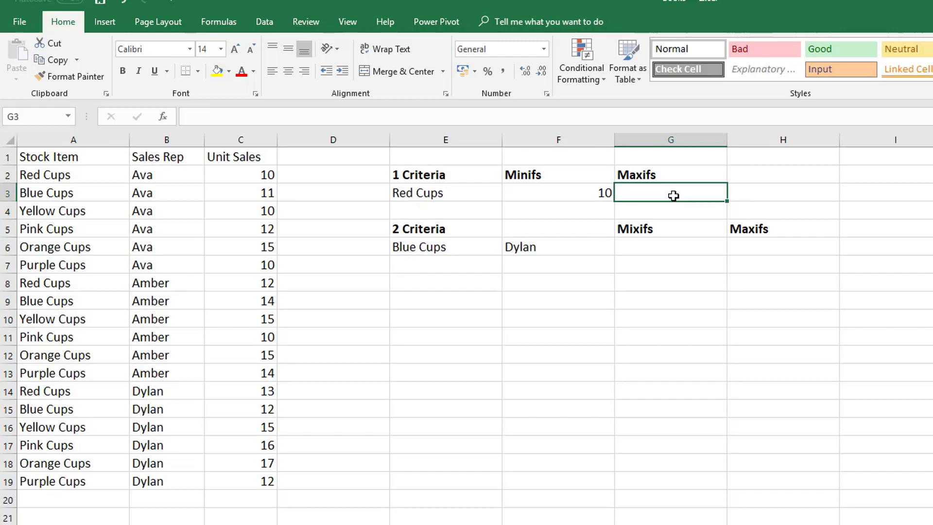
{"action": "type", "text": "=max"}
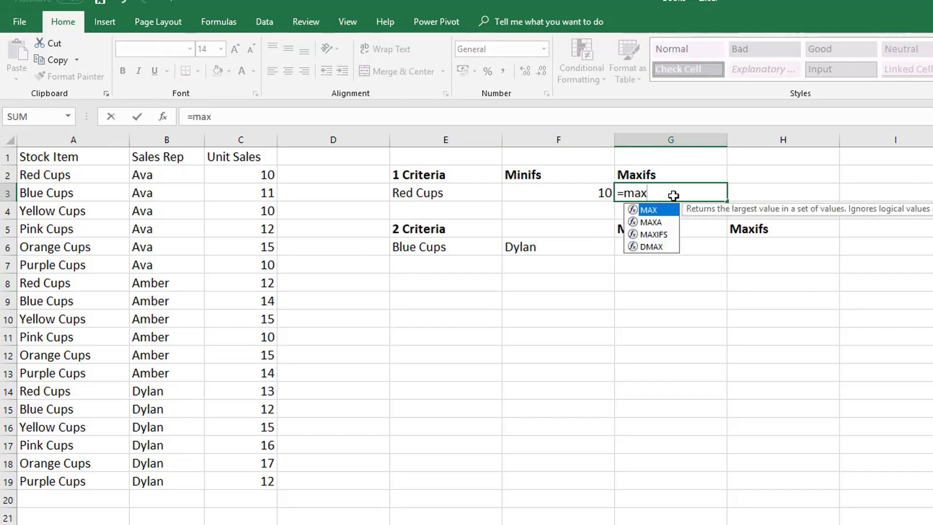
{"action": "key", "text": "Down"}
{"action": "key", "text": "Down"}
{"action": "key", "text": "Tab"}
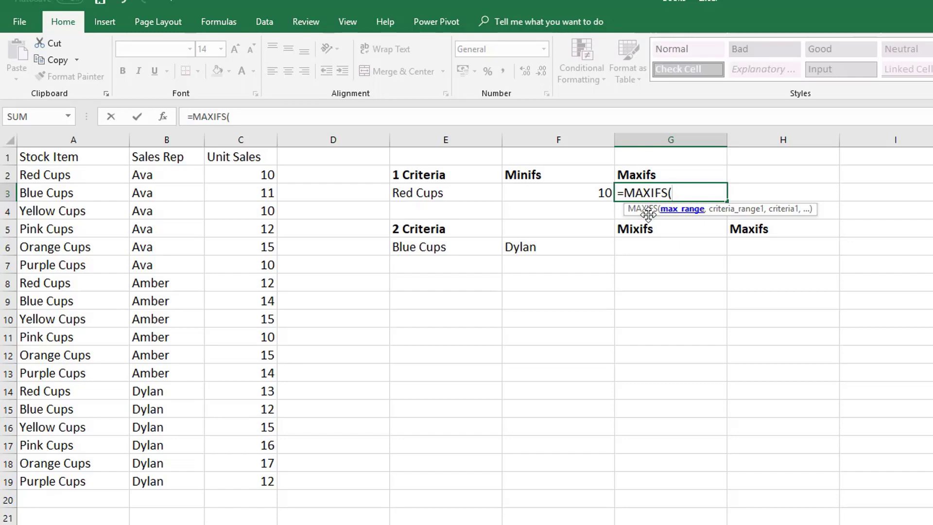
{"action": "left_click_drag", "start_coordinate": [243, 181], "coordinate": [254, 480]}
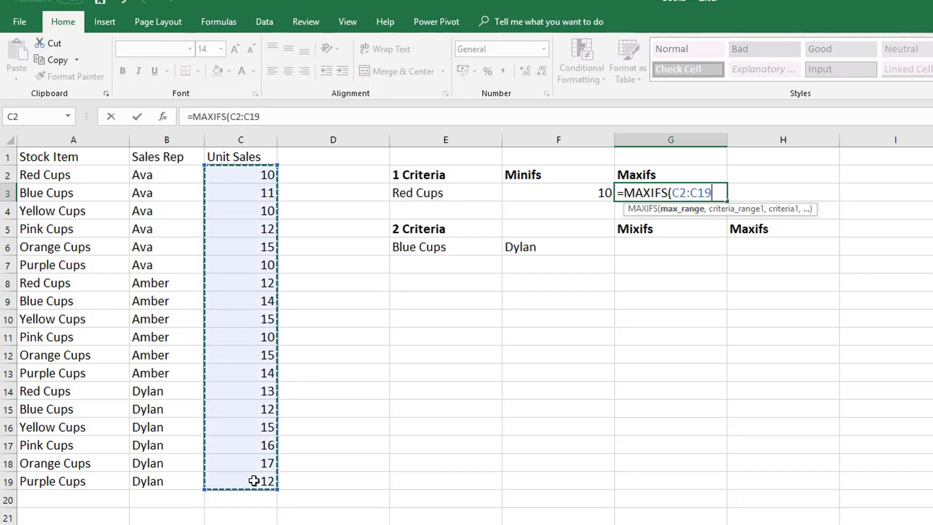
{"action": "type", "text": ","}
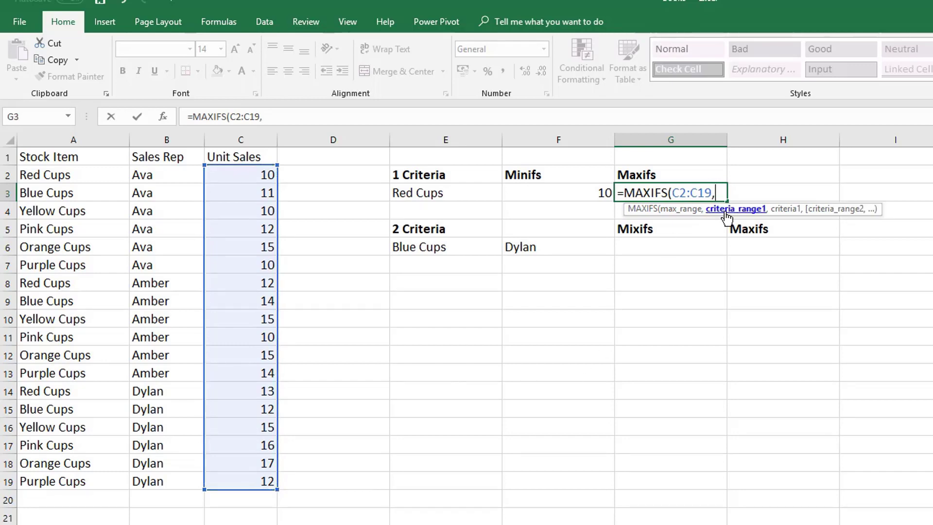
{"action": "left_click_drag", "start_coordinate": [42, 180], "coordinate": [45, 479]}
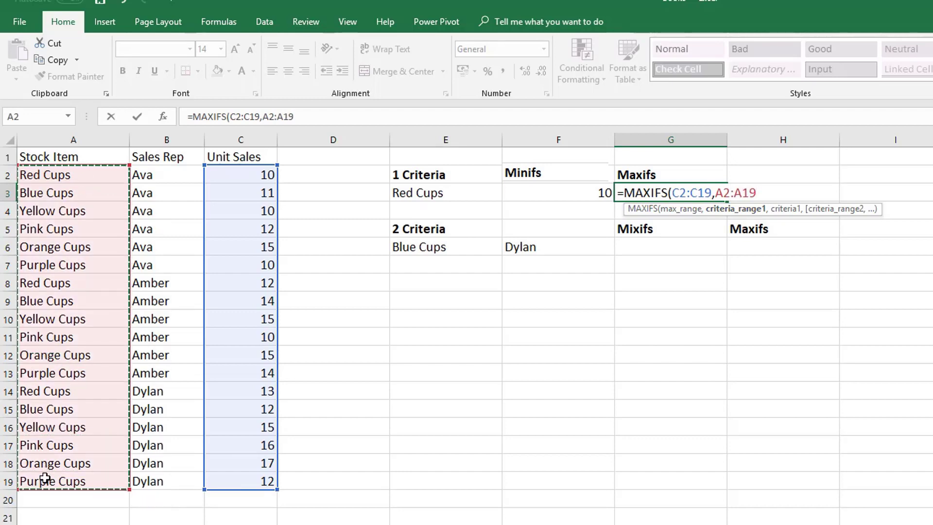
{"action": "type", "text": ","}
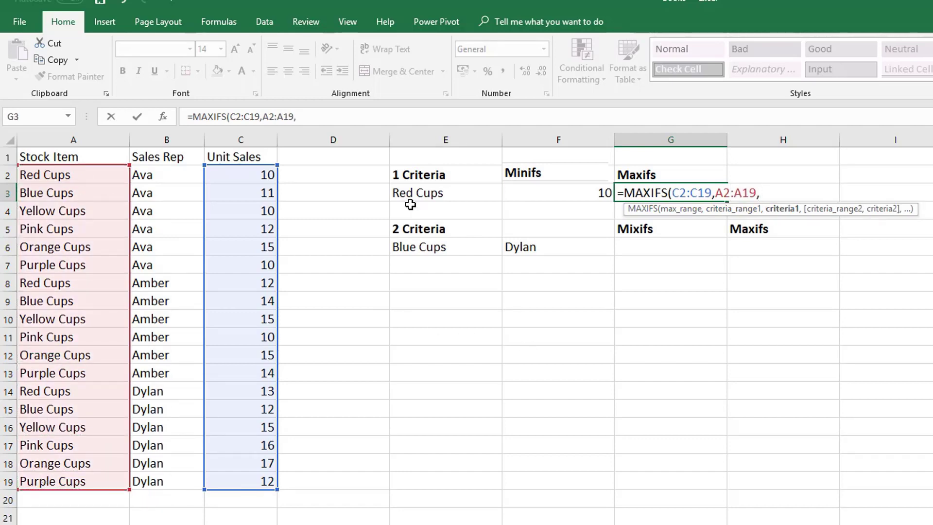
{"action": "left_click", "coordinate": [398, 191]}
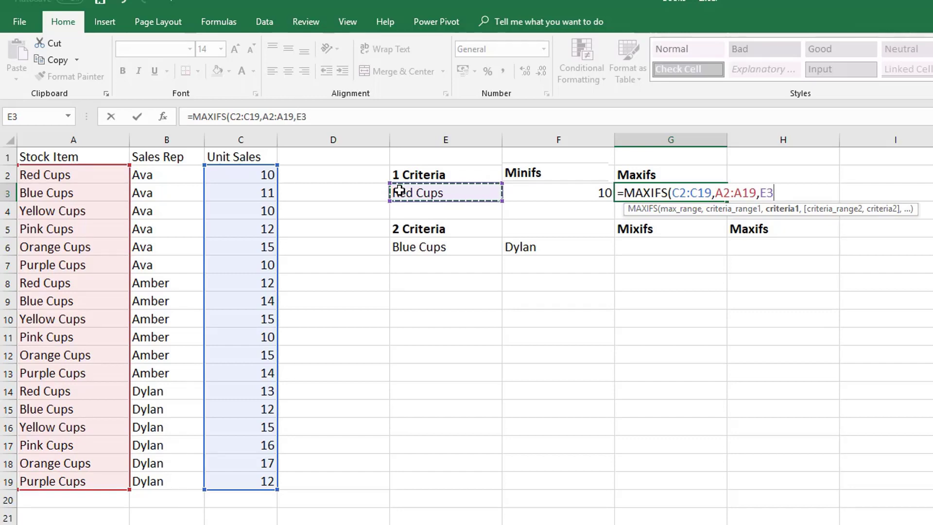
{"action": "type", "text": ")"}
{"action": "key", "text": "Return"}
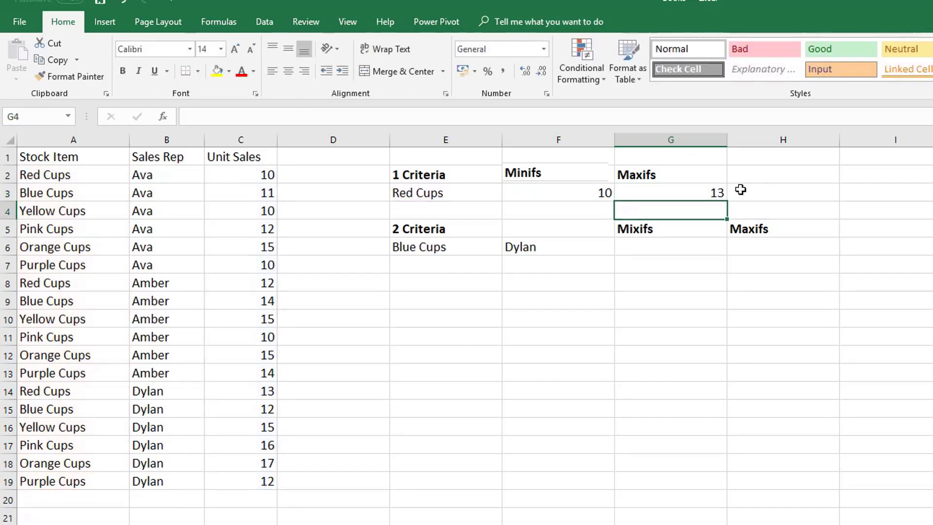
{"action": "left_click", "coordinate": [664, 192]}
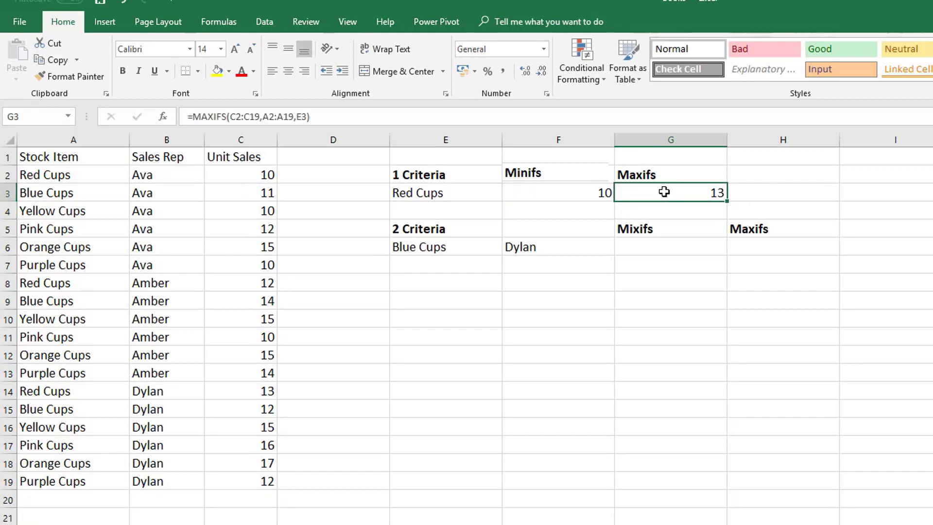
Change C14 to 15 and confirm the maximum in G3 becomes 15
{"action": "left_click", "coordinate": [265, 389]}
{"action": "type", "text": "15"}
{"action": "key", "text": "Return"}
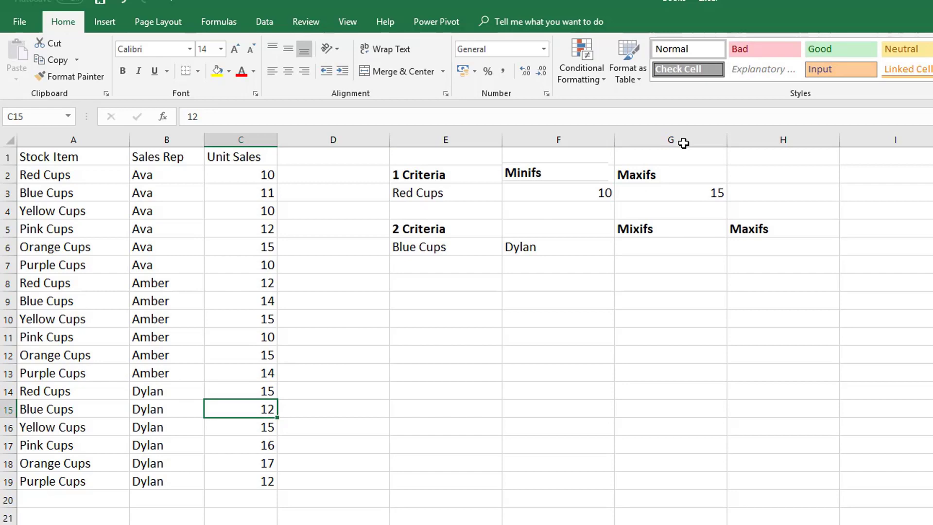
{"action": "left_click", "coordinate": [660, 189]}
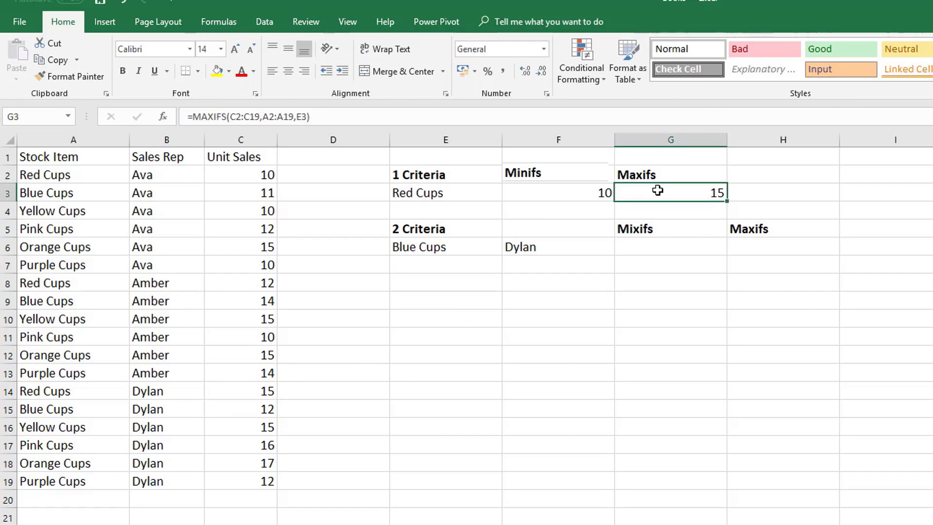
Change C2 to 8 and confirm the minimum in F3 becomes 8
{"action": "left_click", "coordinate": [238, 176]}
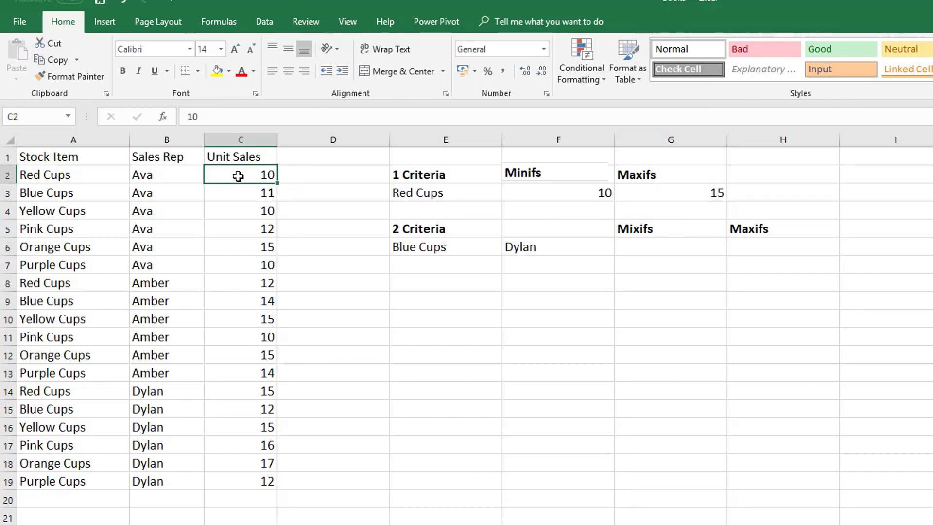
{"action": "type", "text": "8"}
{"action": "key", "text": "Return"}
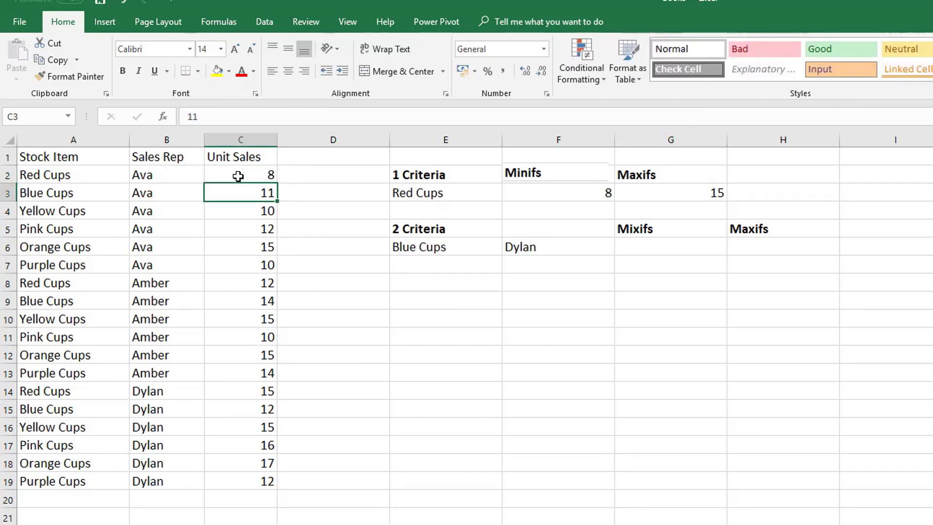
{"action": "left_click", "coordinate": [553, 193]}
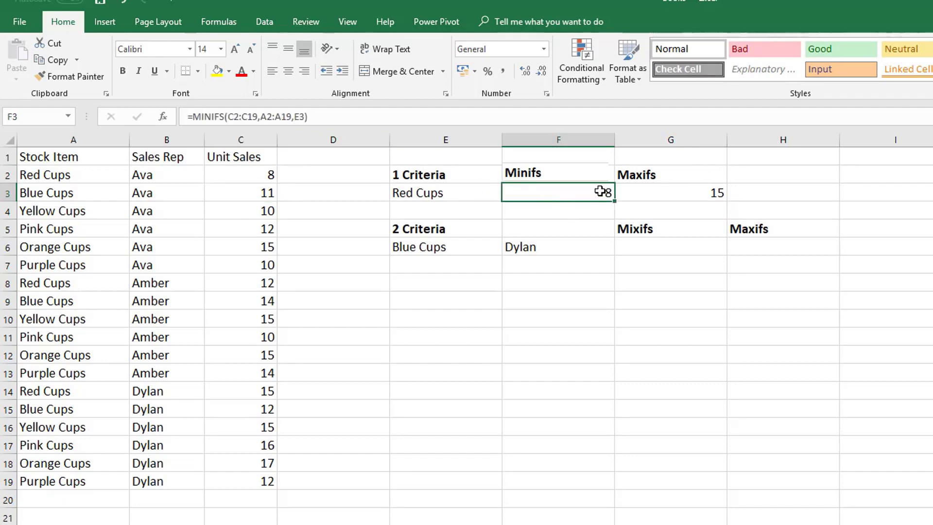
Start a MINIFS formula in G6 using C2:C19 as the values range
{"action": "left_click", "coordinate": [658, 245]}
{"action": "type", "text": "="}
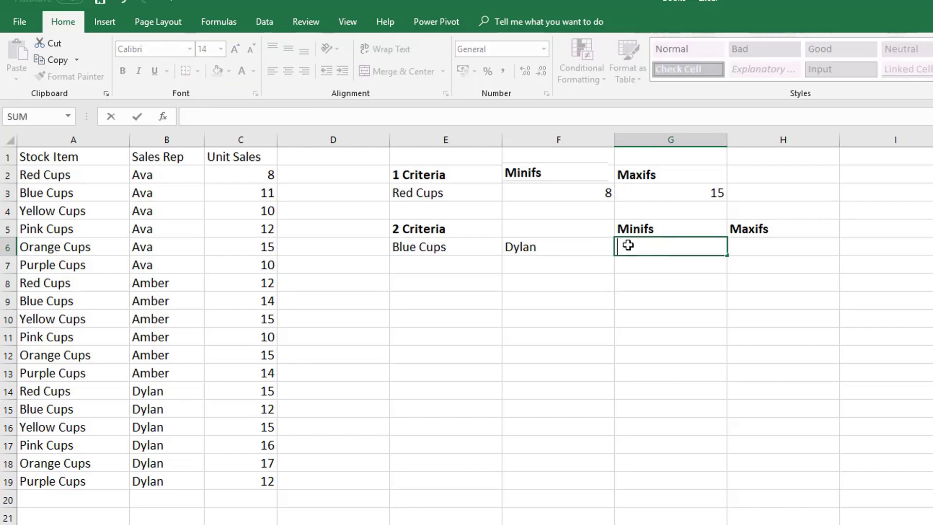
{"action": "key", "text": "BackSpace"}
{"action": "type", "text": "-"}
{"action": "key", "text": "BackSpace"}
{"action": "type", "text": "=min"}
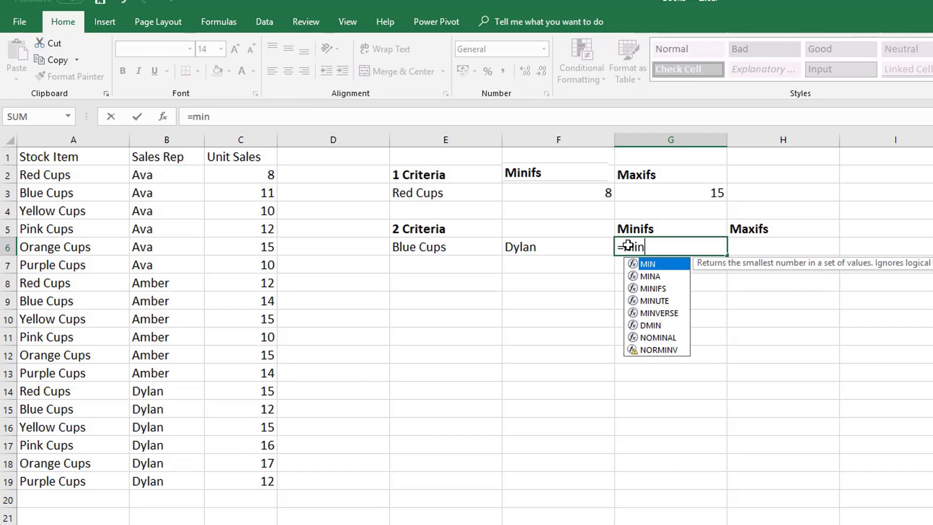
{"action": "key", "text": "Down"}
{"action": "key", "text": "Down"}
{"action": "key", "text": "Tab"}
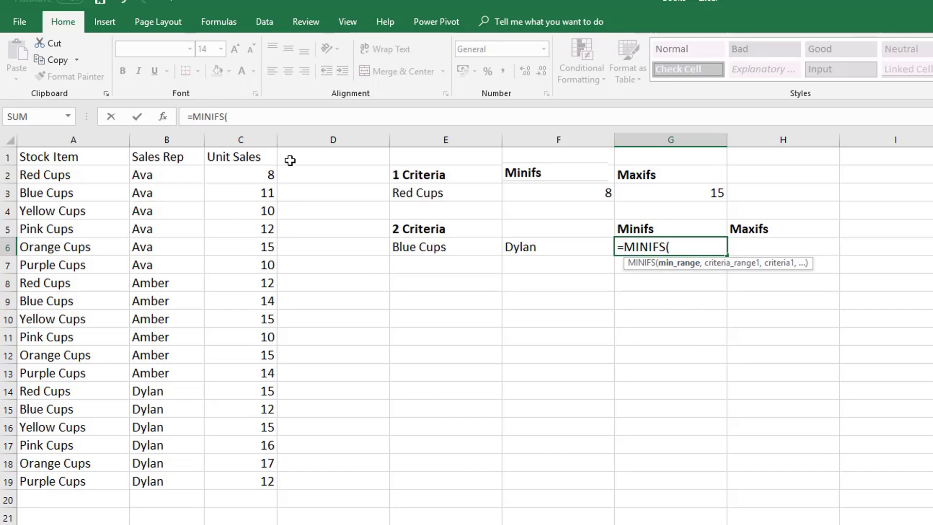
{"action": "left_click_drag", "start_coordinate": [268, 174], "coordinate": [265, 482]}
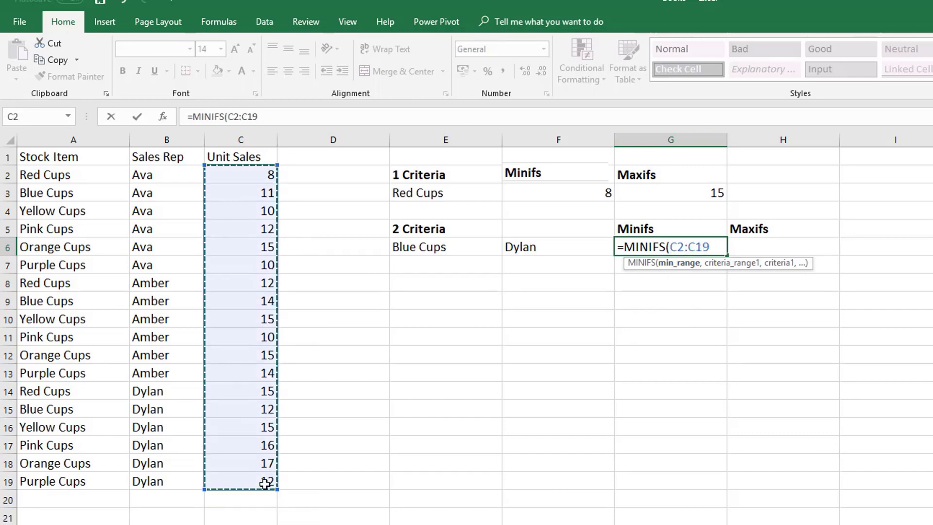
{"action": "type", "text": ","}
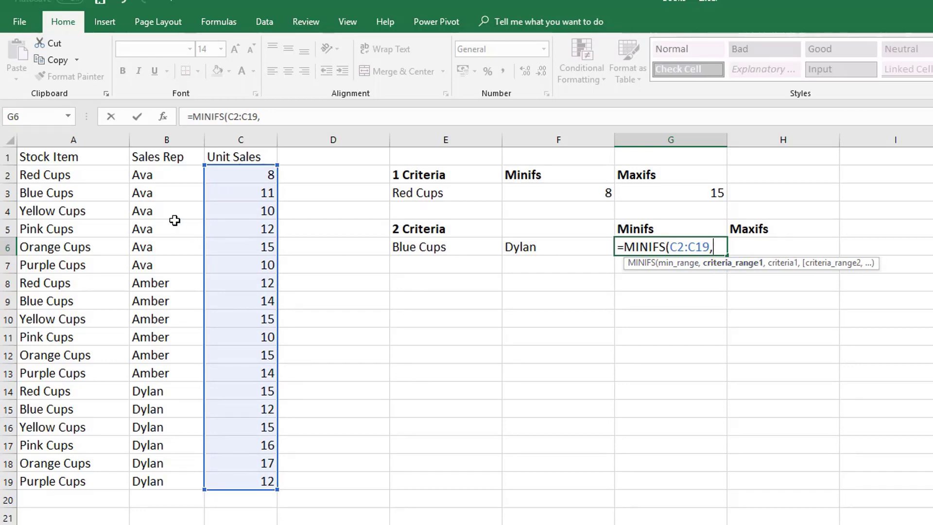
Add criteria A2:A19 = E6 (Blue Cups) and B2:B19 = F6 (Dylan), returning 12
{"action": "left_click_drag", "start_coordinate": [67, 176], "coordinate": [65, 478]}
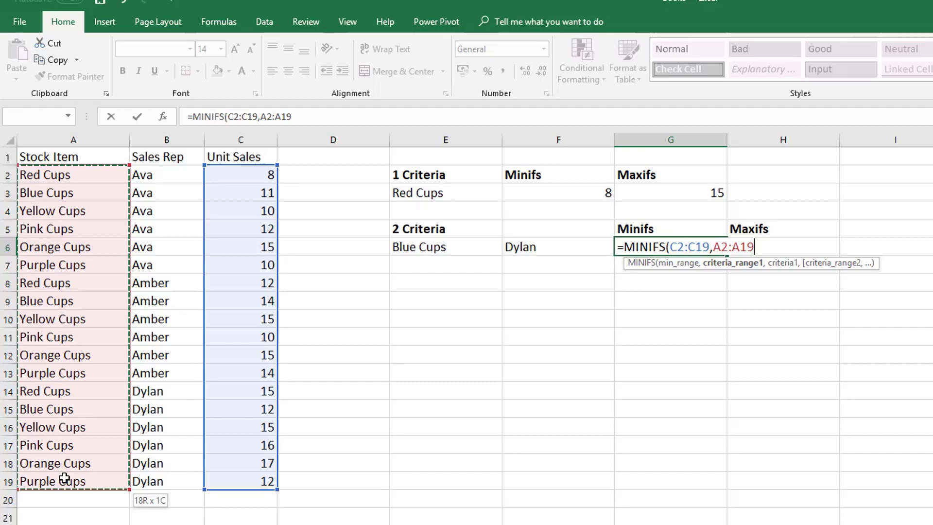
{"action": "type", "text": ","}
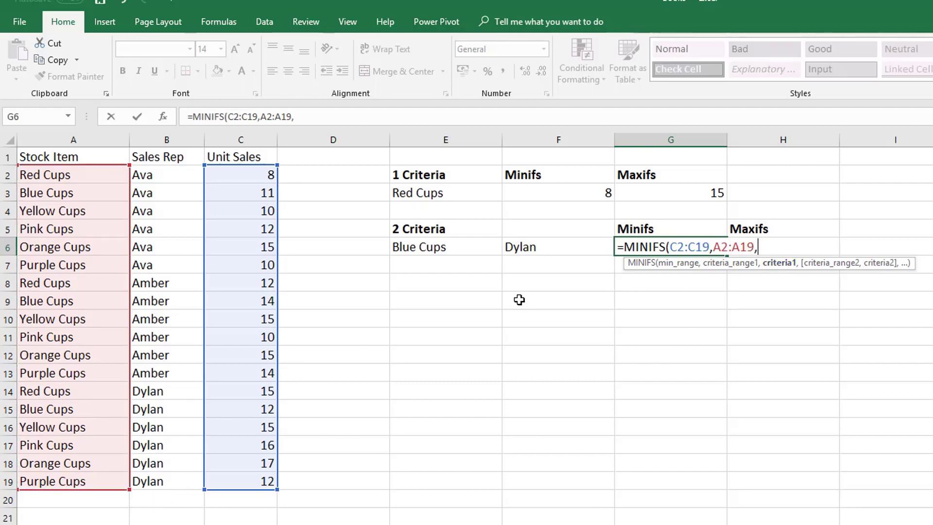
{"action": "left_click", "coordinate": [434, 248]}
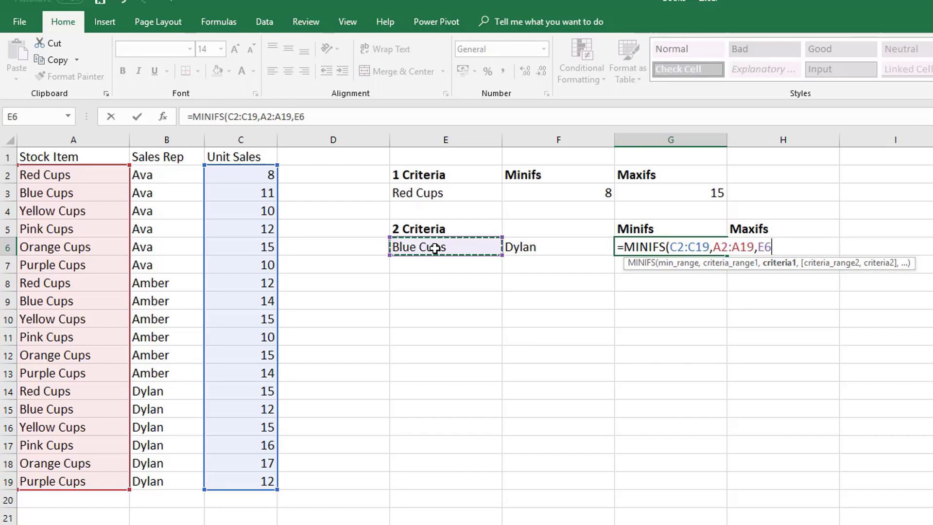
{"action": "type", "text": ","}
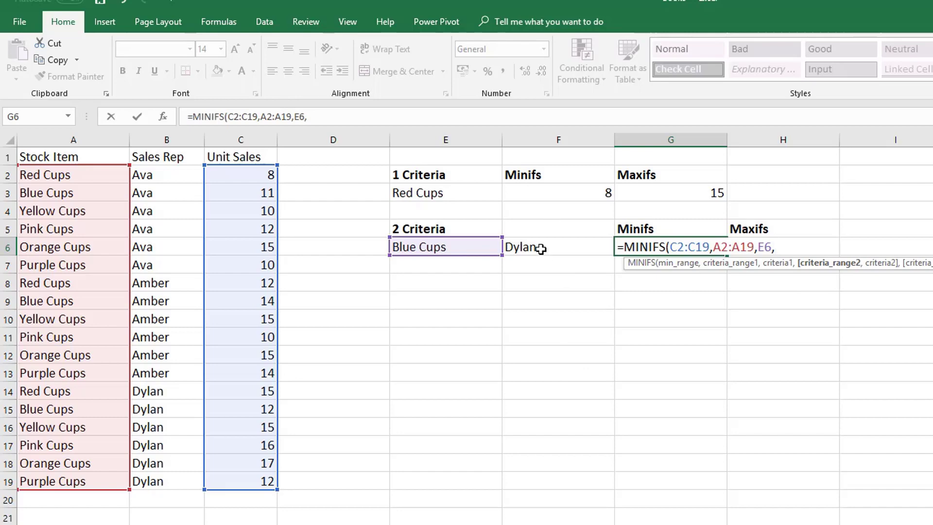
{"action": "left_click_drag", "start_coordinate": [146, 175], "coordinate": [151, 482]}
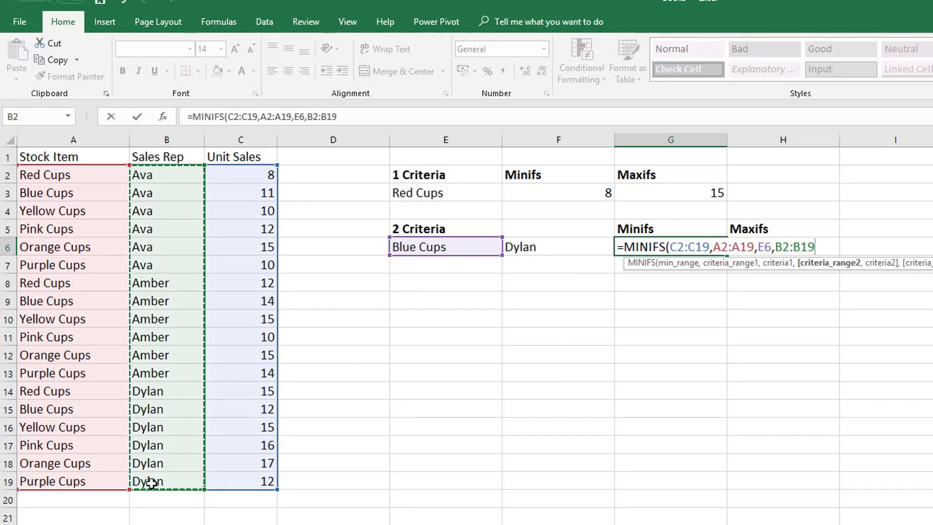
{"action": "type", "text": ","}
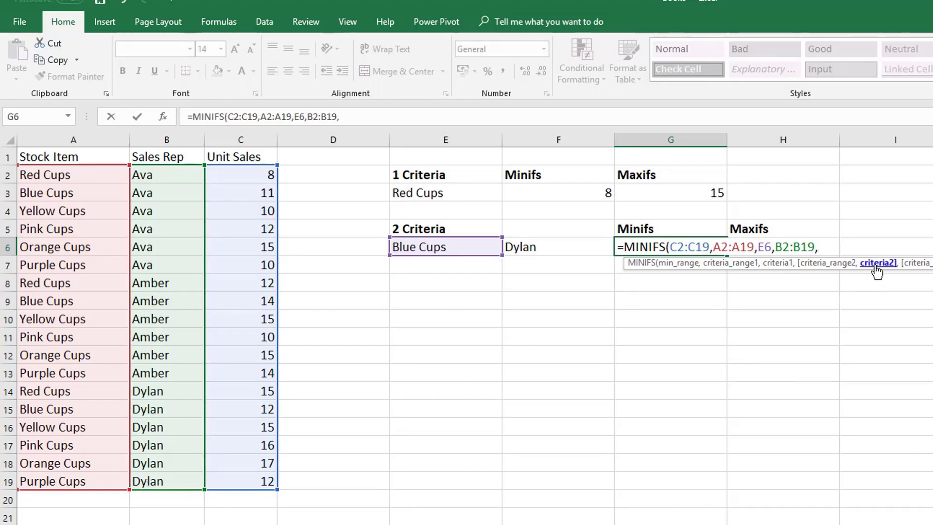
{"action": "left_click", "coordinate": [570, 250]}
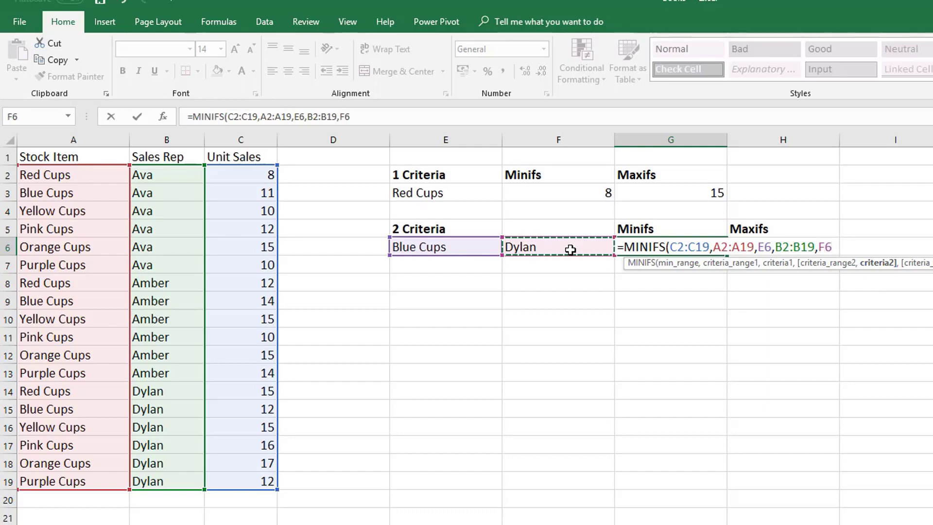
{"action": "type", "text": ")"}
{"action": "key", "text": "Return"}
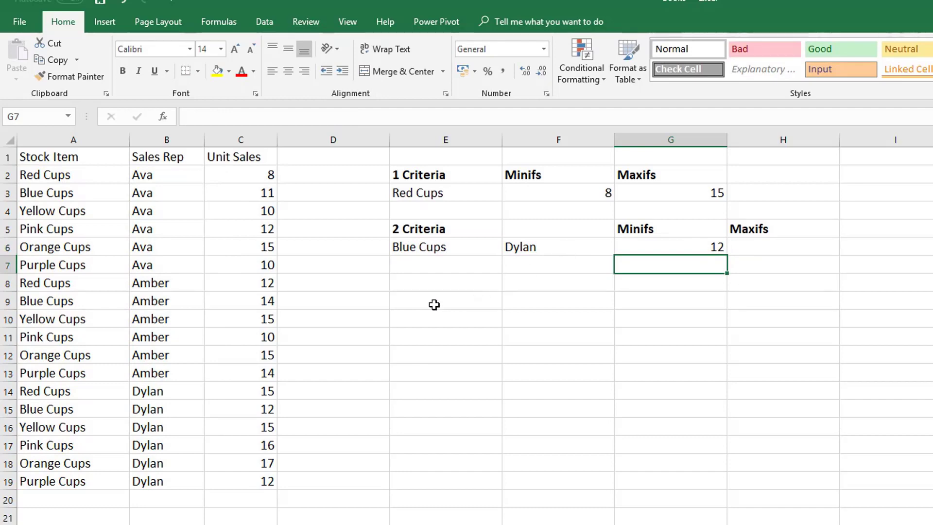
{"action": "left_click", "coordinate": [446, 243]}
{"action": "left_click", "coordinate": [519, 245]}
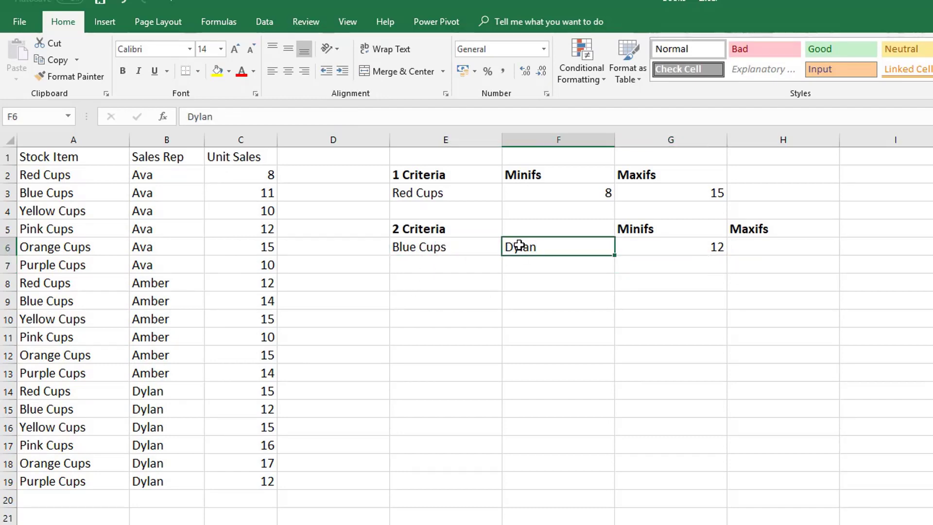
{"action": "left_click", "coordinate": [652, 240]}
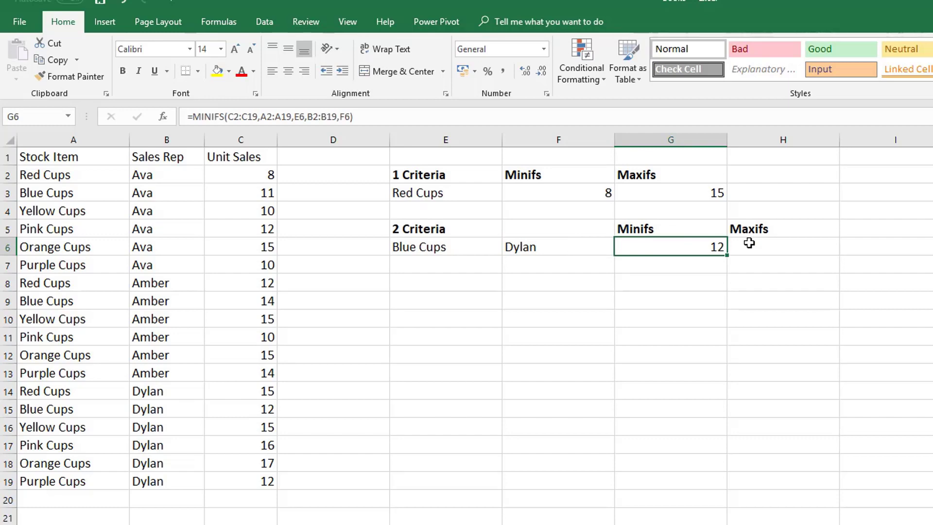
{"action": "left_click", "coordinate": [64, 410]}
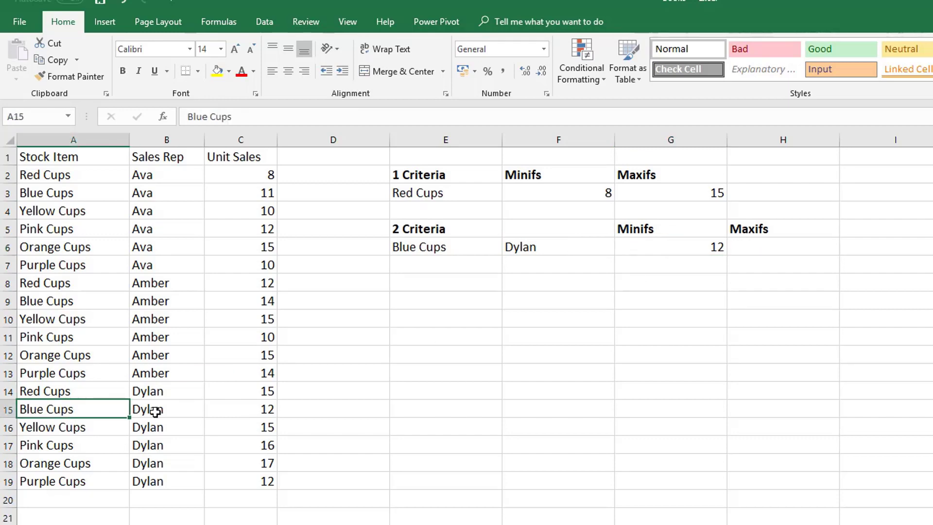
{"action": "left_click", "coordinate": [155, 412]}
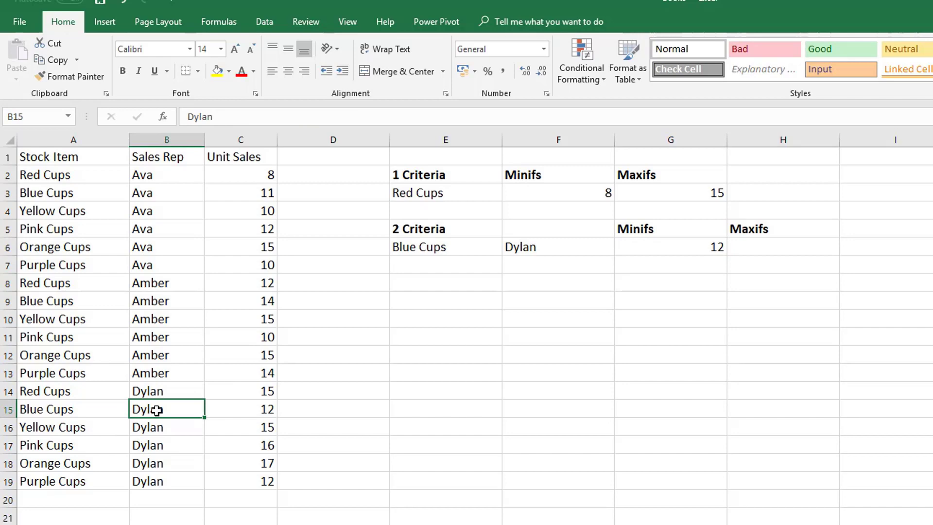
{"action": "left_click", "coordinate": [655, 248]}
{"action": "left_click", "coordinate": [789, 246]}
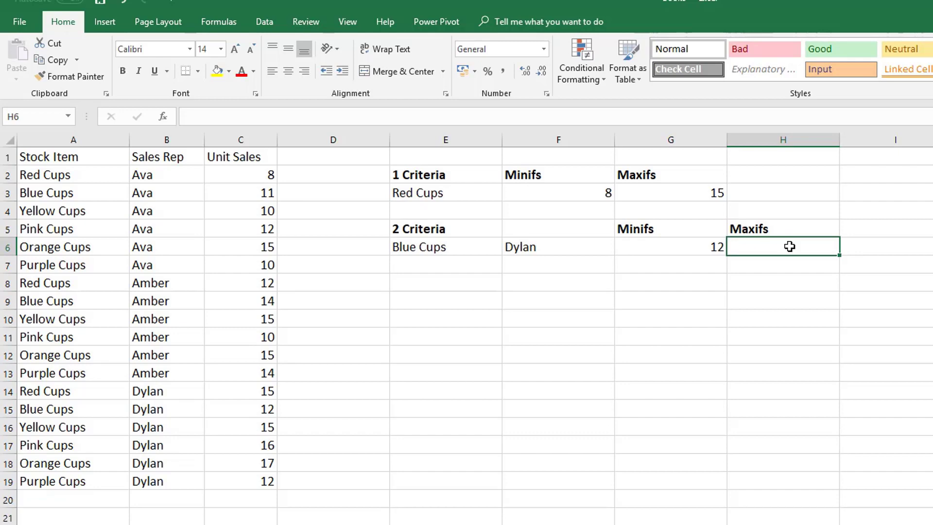
Start a MAXIFS formula in H6 using C2:C19 as the values range
{"action": "type", "text": "=max"}
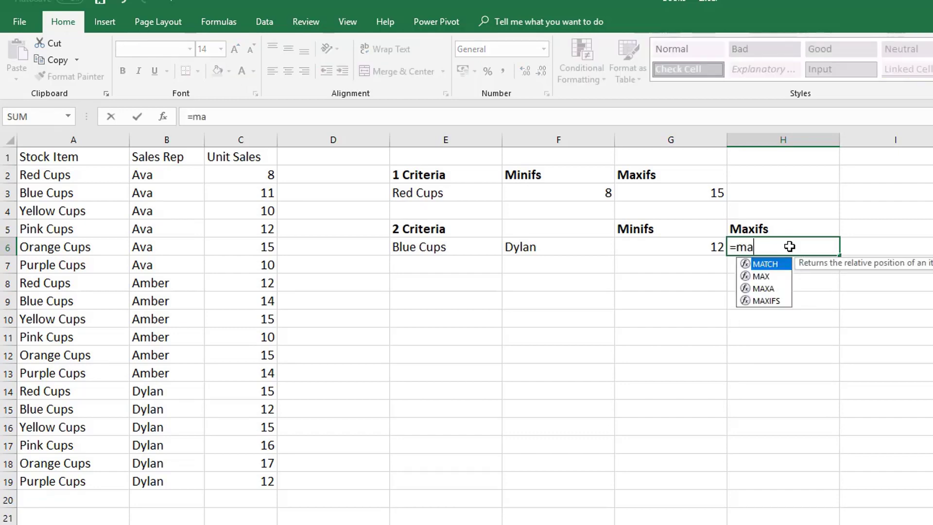
{"action": "key", "text": "Down"}
{"action": "key", "text": "Down"}
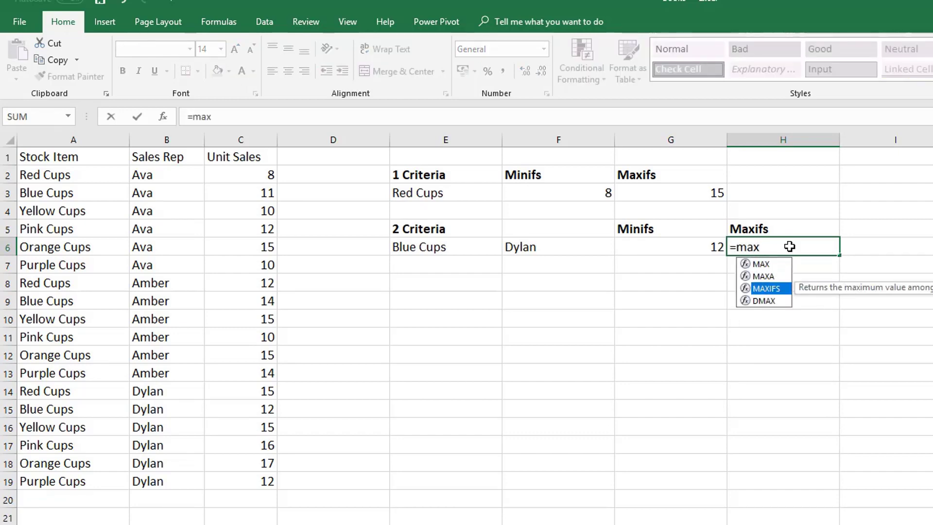
{"action": "key", "text": "Tab"}
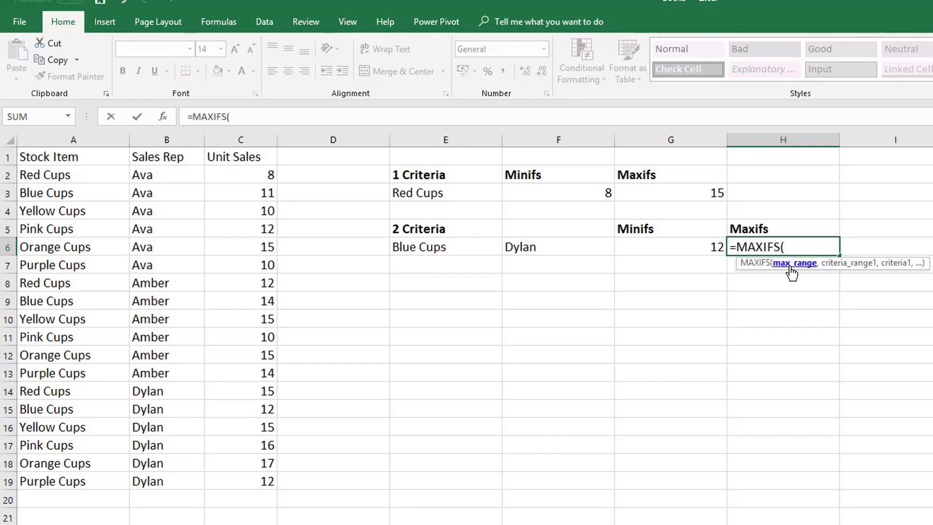
{"action": "left_click_drag", "start_coordinate": [225, 175], "coordinate": [222, 479]}
{"action": "type", "text": ","}
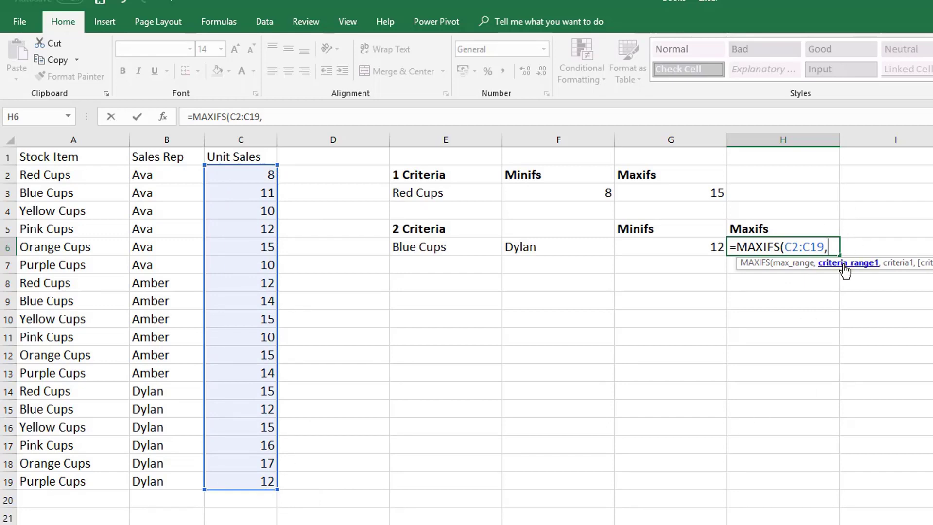
Add criteria A2:A19 = E6 (Blue Cups) and B2:B19 = F6 (Dylan), returning 12
{"action": "left_click_drag", "start_coordinate": [68, 177], "coordinate": [60, 472]}
{"action": "type", "text": ","}
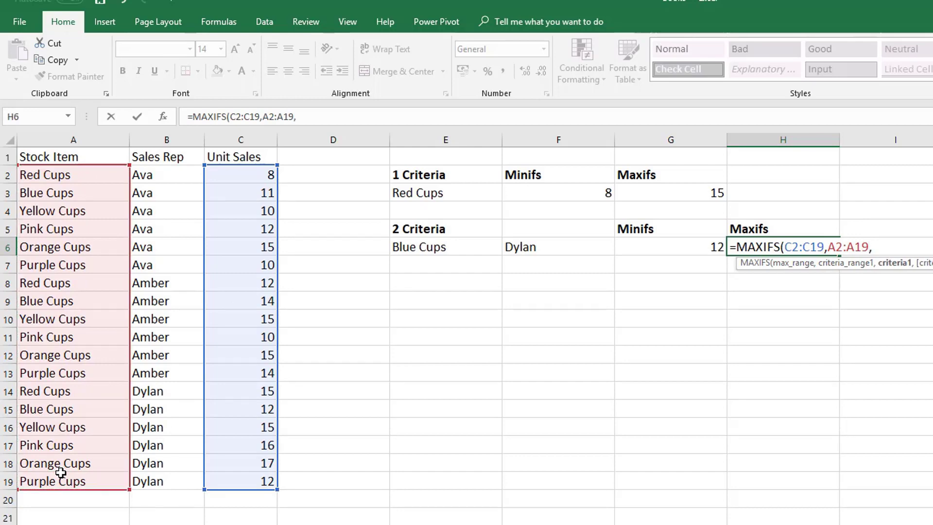
{"action": "left_click", "coordinate": [428, 247]}
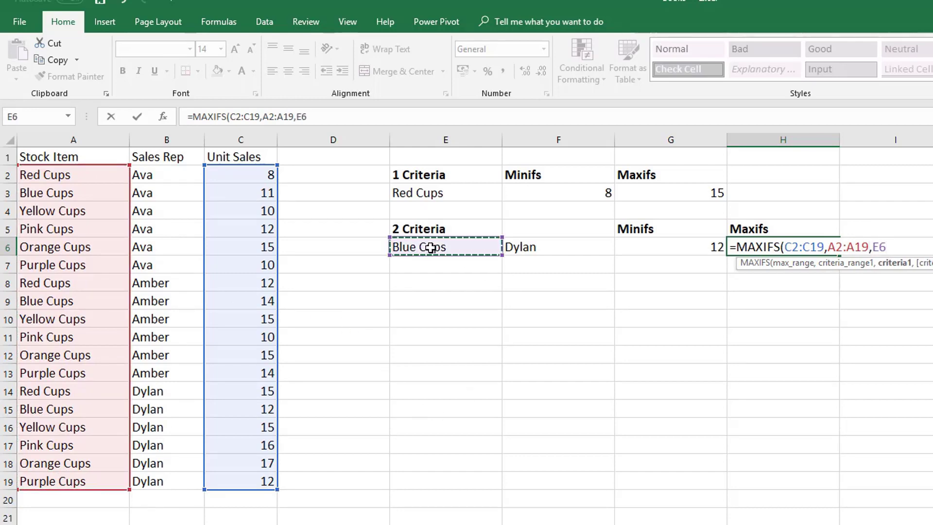
{"action": "type", "text": ","}
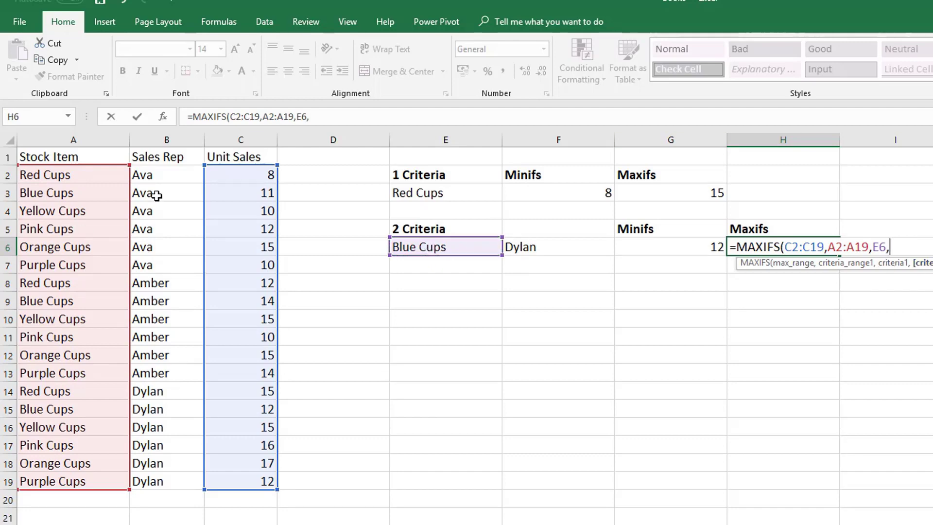
{"action": "left_click_drag", "start_coordinate": [152, 177], "coordinate": [153, 481]}
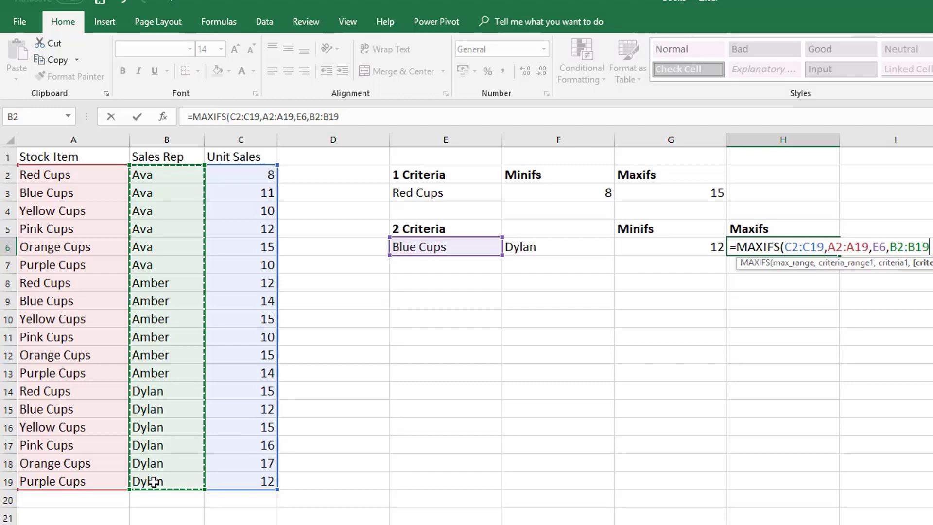
{"action": "type", "text": ","}
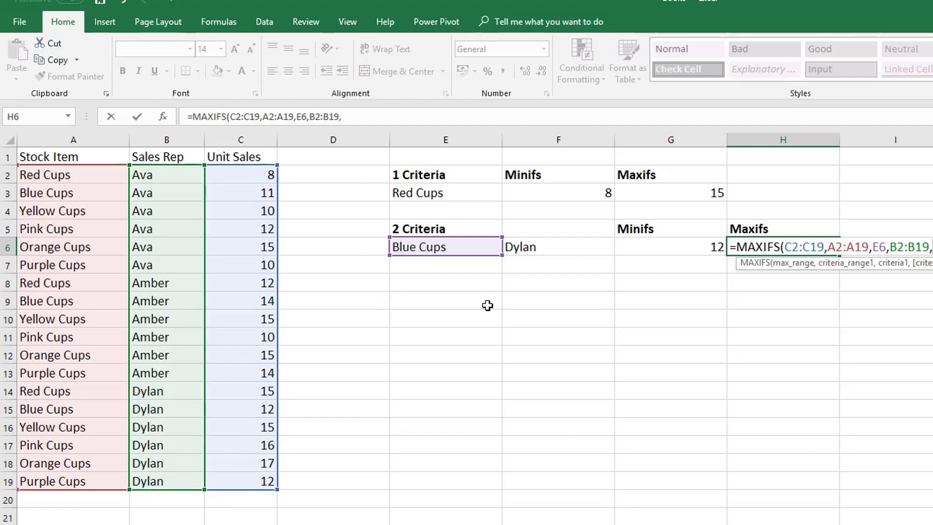
{"action": "left_click", "coordinate": [531, 247]}
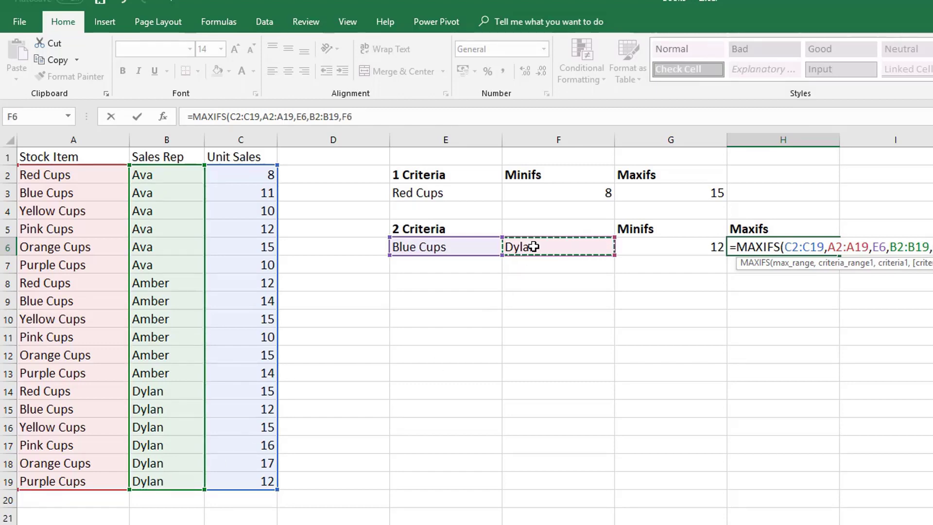
{"action": "type", "text": ")"}
{"action": "key", "text": "Return"}
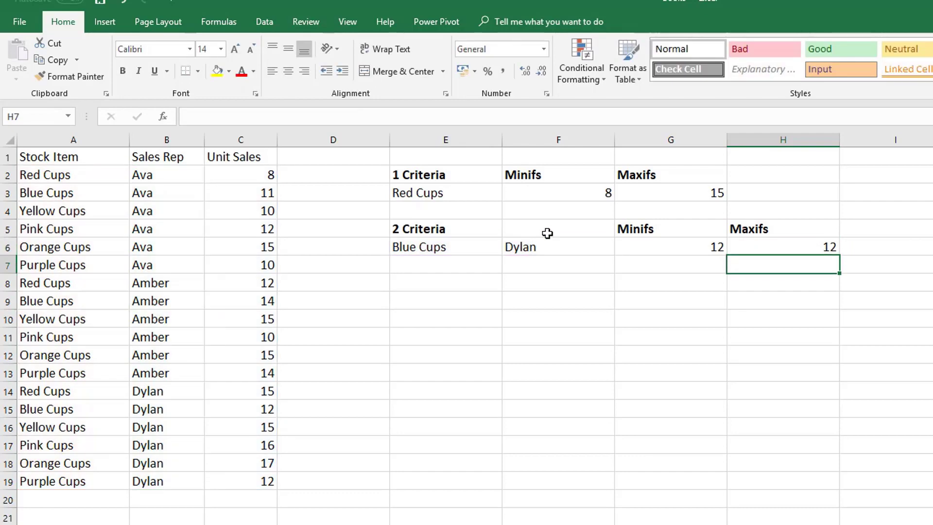
Copy Blue Cups from A15 into A16, replacing Yellow Cups
{"action": "left_click", "coordinate": [671, 246]}
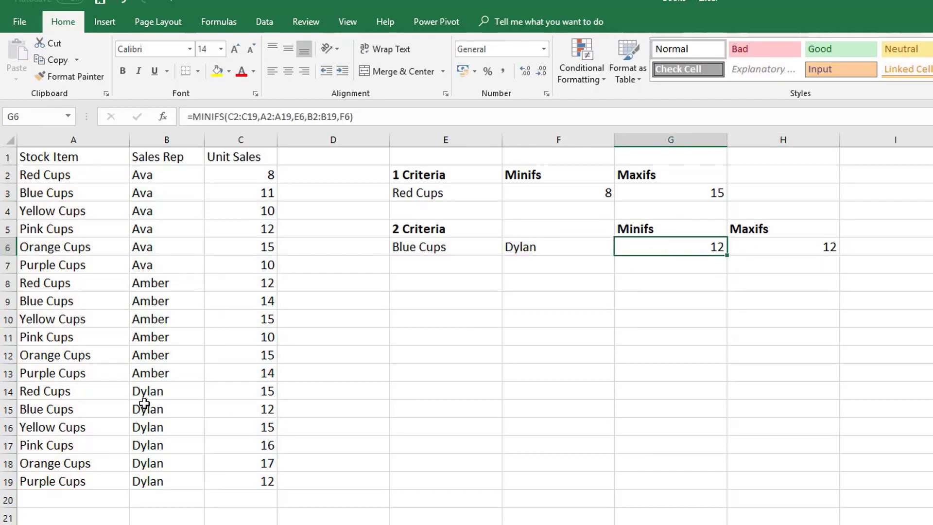
{"action": "left_click", "coordinate": [78, 411]}
{"action": "key", "text": "ctrl+c"}
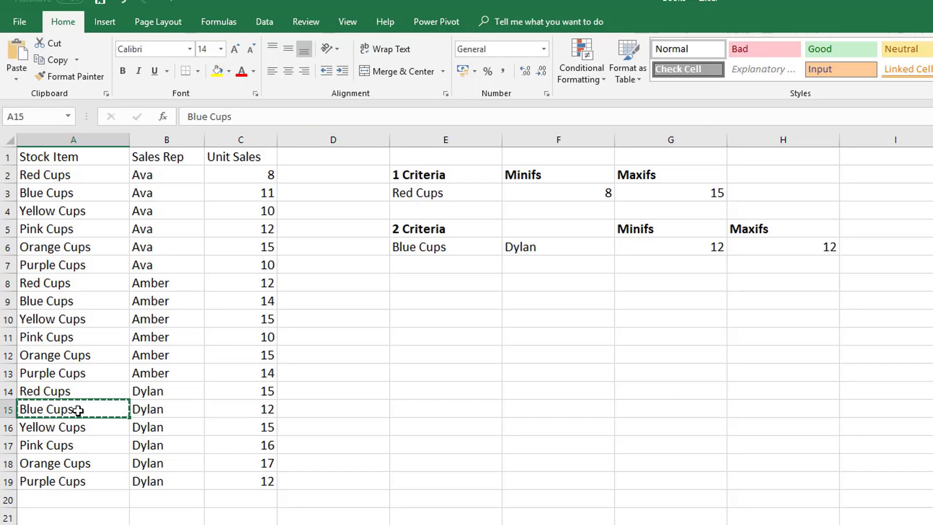
{"action": "key", "text": "Down"}
{"action": "key", "text": "ctrl+v"}
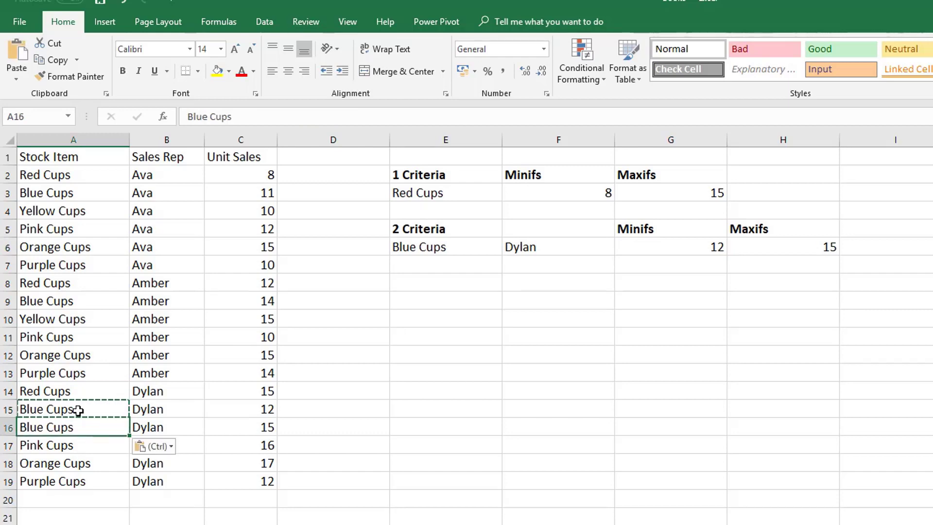
Verify that H6 now returns 15 while G6 stays at 12
{"action": "left_click", "coordinate": [485, 299]}
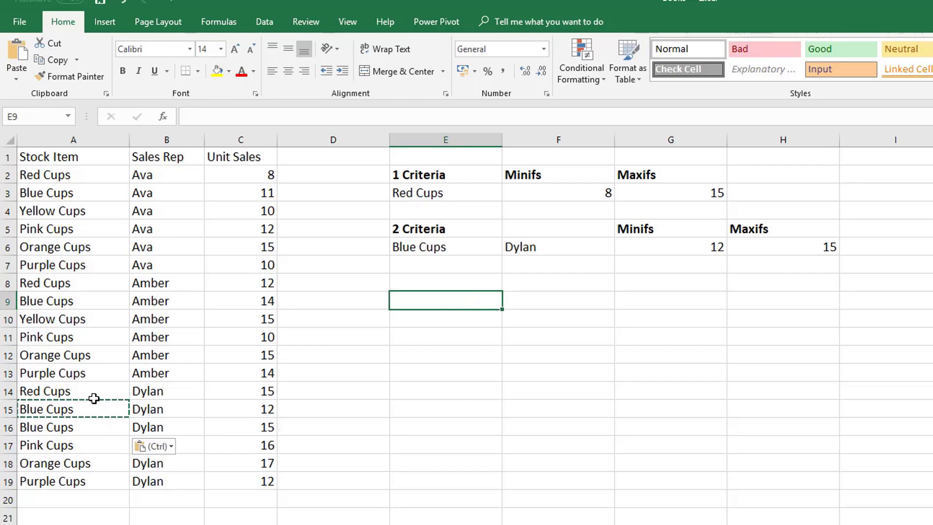
{"action": "left_click_drag", "start_coordinate": [81, 417], "coordinate": [240, 421]}
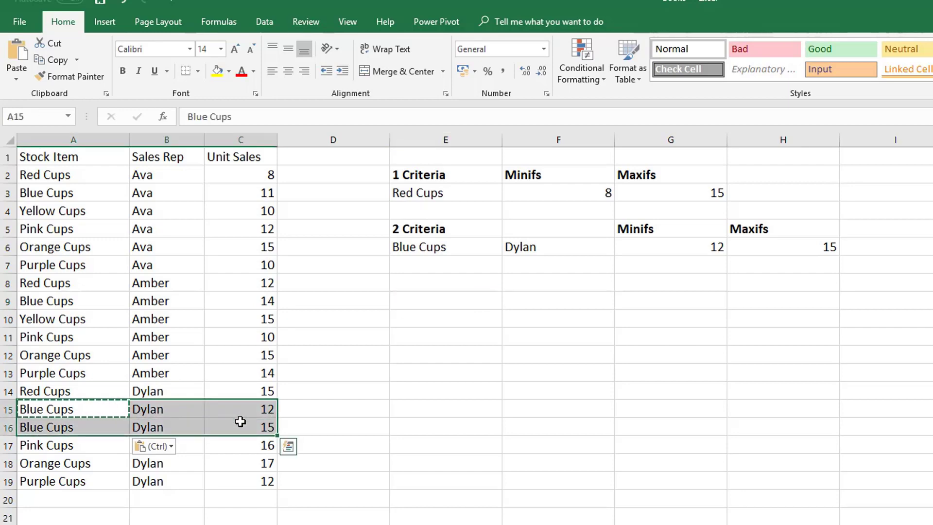
{"action": "left_click", "coordinate": [671, 246]}
{"action": "left_click", "coordinate": [798, 247]}
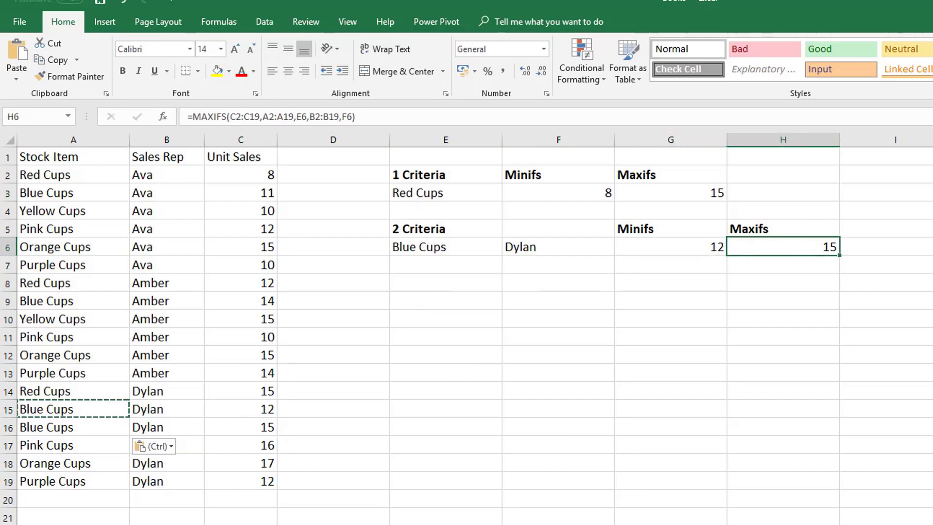